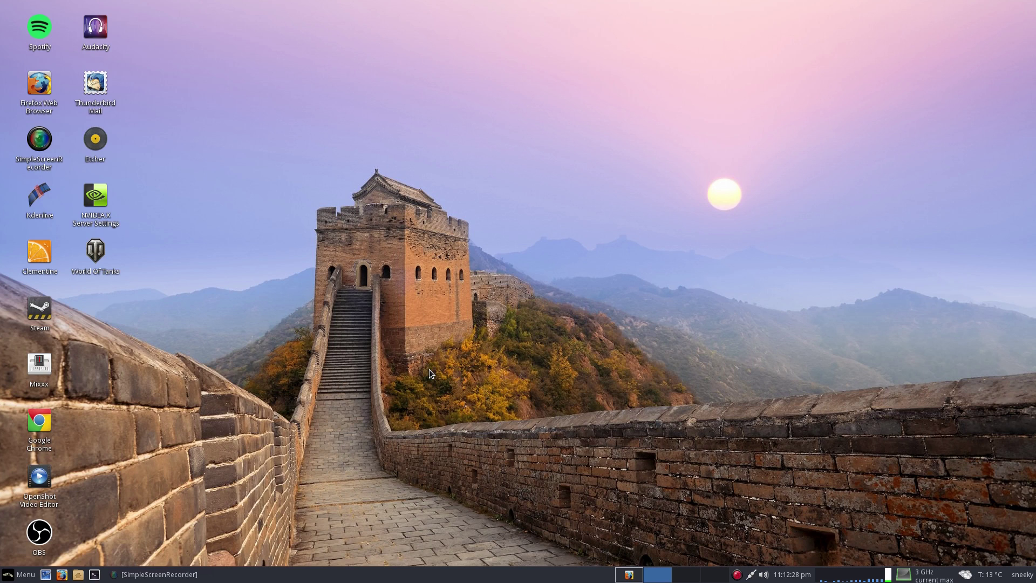
pyautogui.click(629, 573)
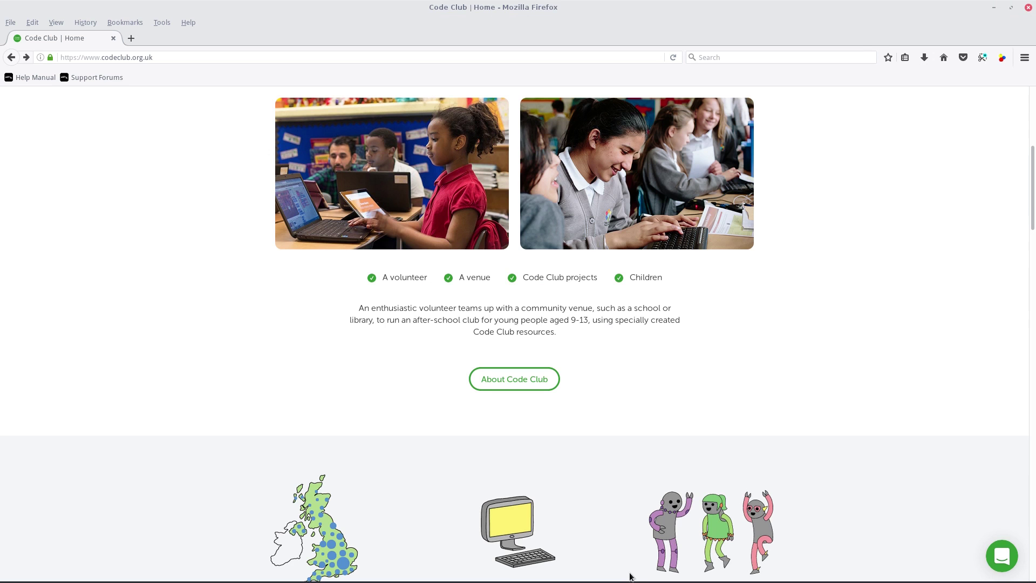
pyautogui.scroll(3, 899, 342)
pyautogui.scroll(3, 899, 343)
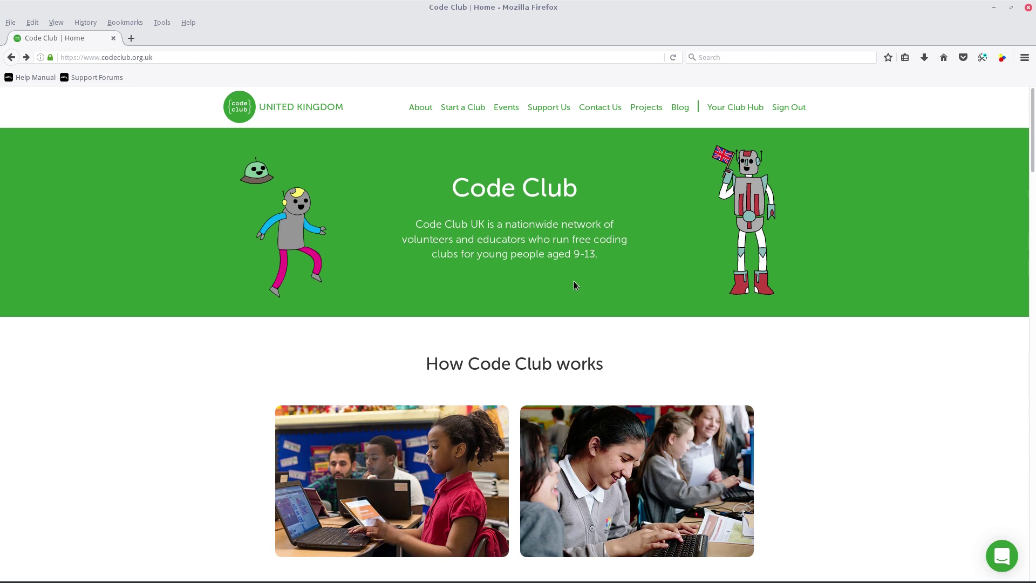
pyautogui.scroll(-3, 911, 263)
pyautogui.scroll(-1, 911, 263)
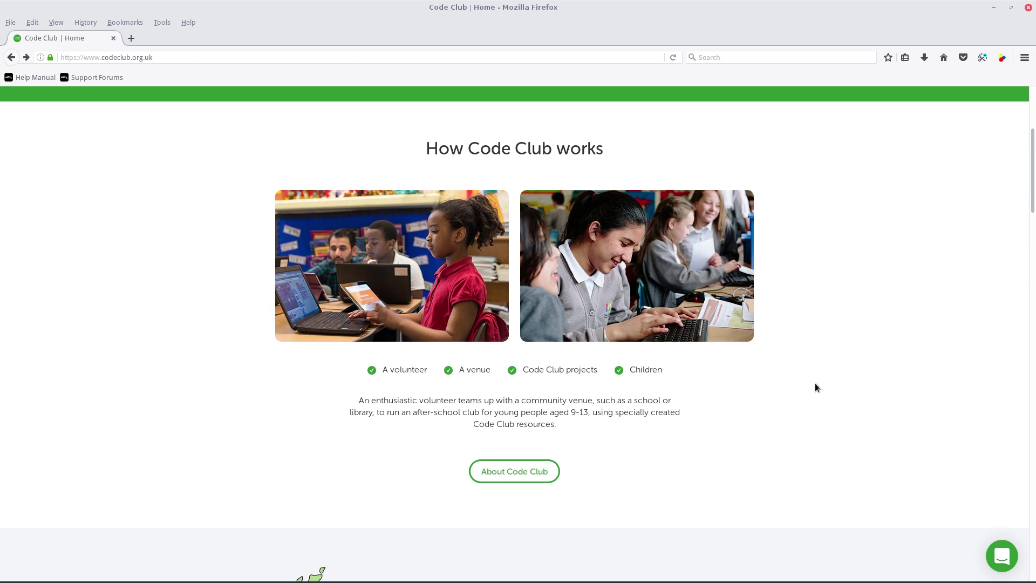
pyautogui.scroll(3, 815, 379)
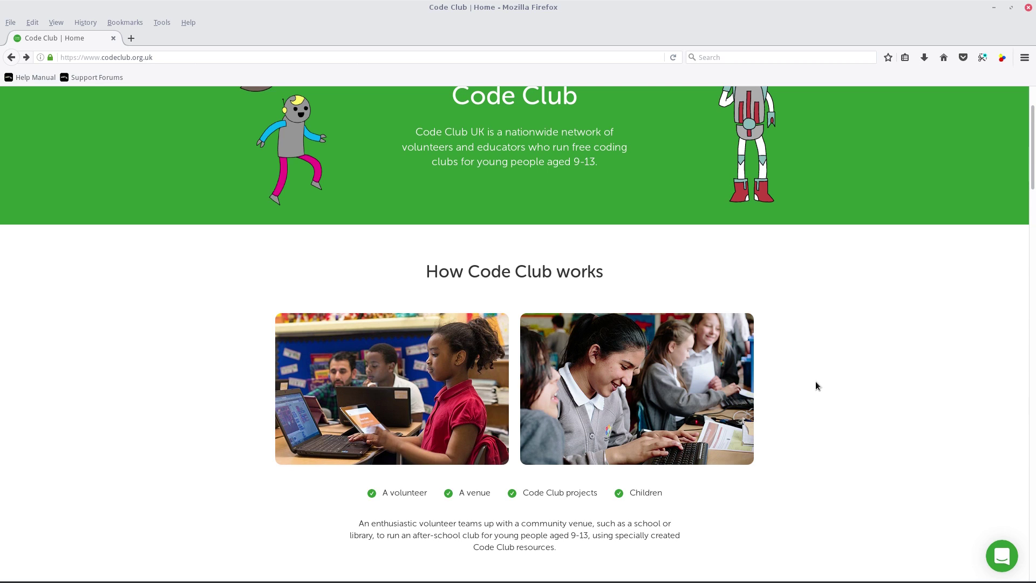
pyautogui.scroll(-3, 814, 381)
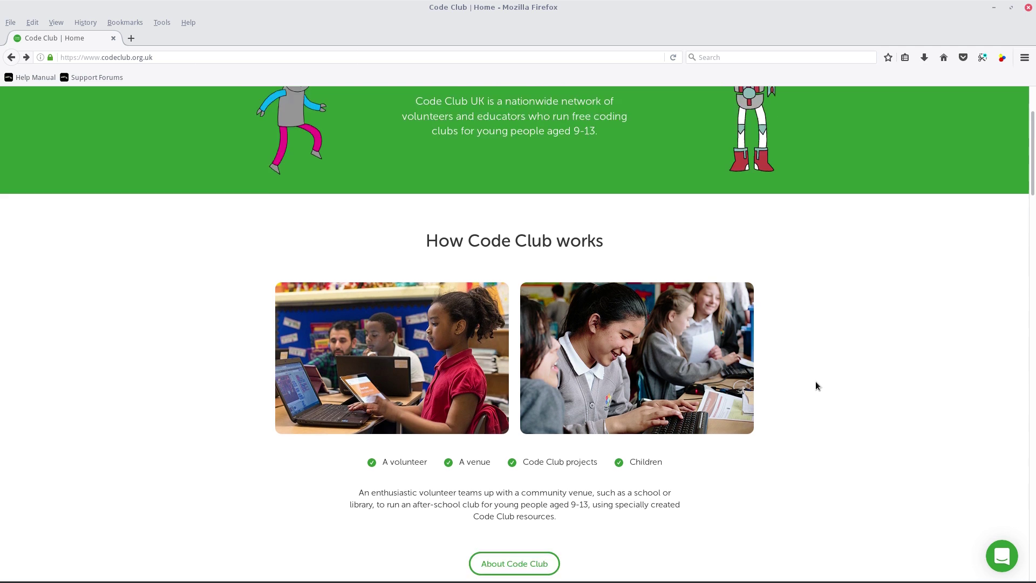
pyautogui.scroll(-3, 815, 381)
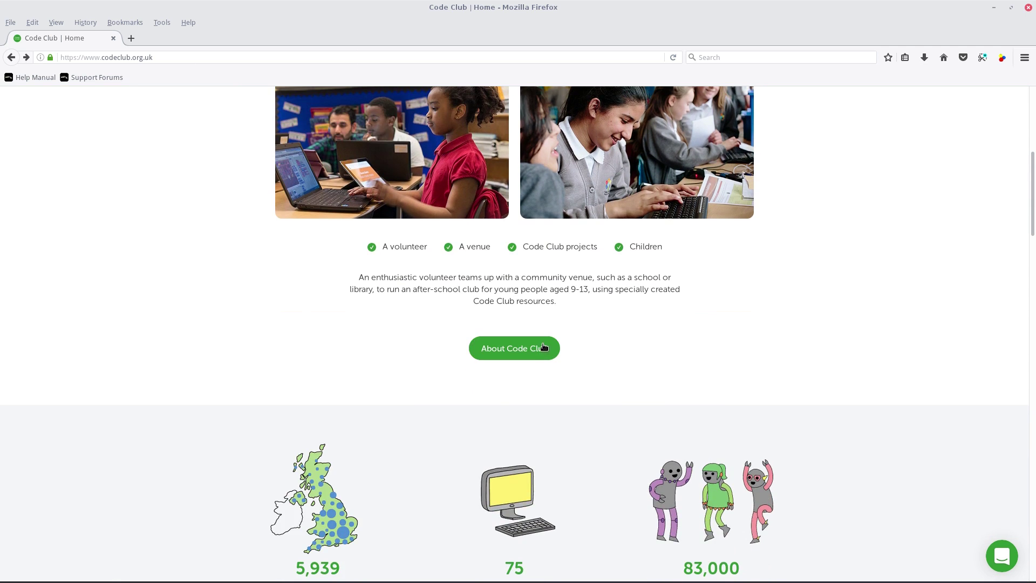
# Open the About Code Club page with its UK clubs map
pyautogui.click(534, 348)
pyautogui.scroll(-1, 884, 401)
pyautogui.scroll(-1, 885, 401)
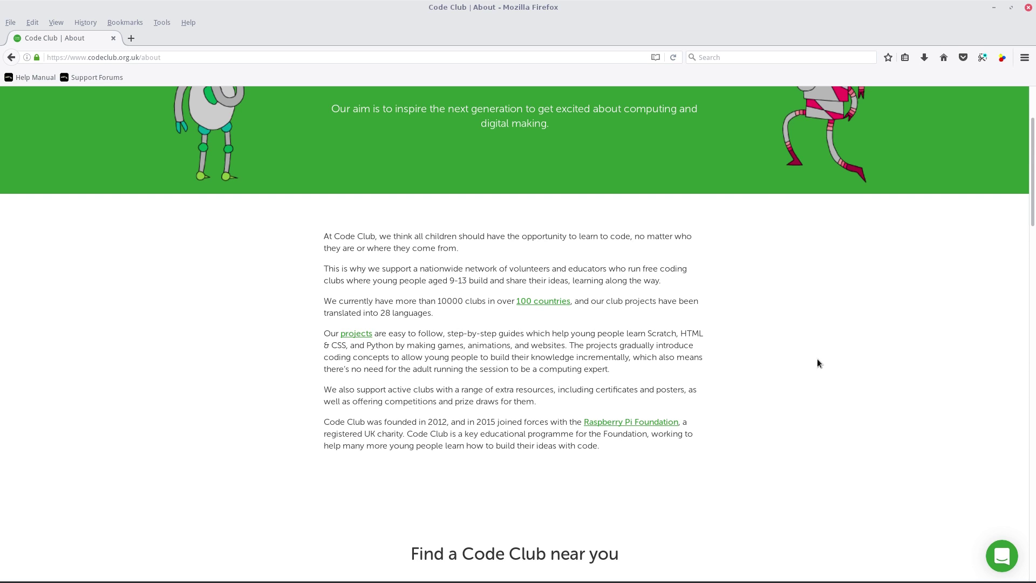
pyautogui.scroll(-3, 817, 358)
pyautogui.scroll(-3, 817, 358)
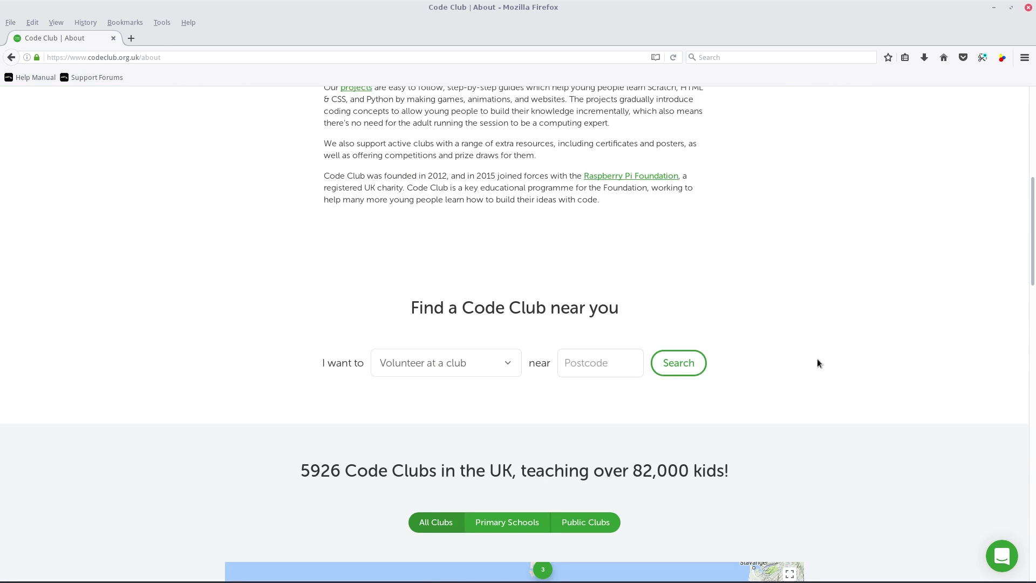
pyautogui.scroll(-4, 817, 358)
pyautogui.scroll(-4, 817, 358)
pyautogui.scroll(-4, 818, 359)
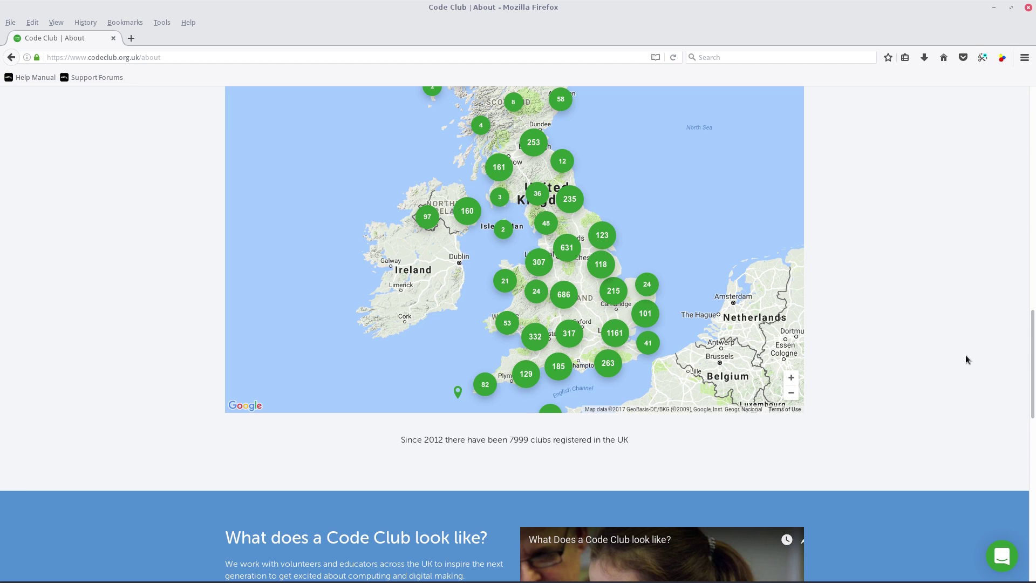
pyautogui.scroll(5, 965, 354)
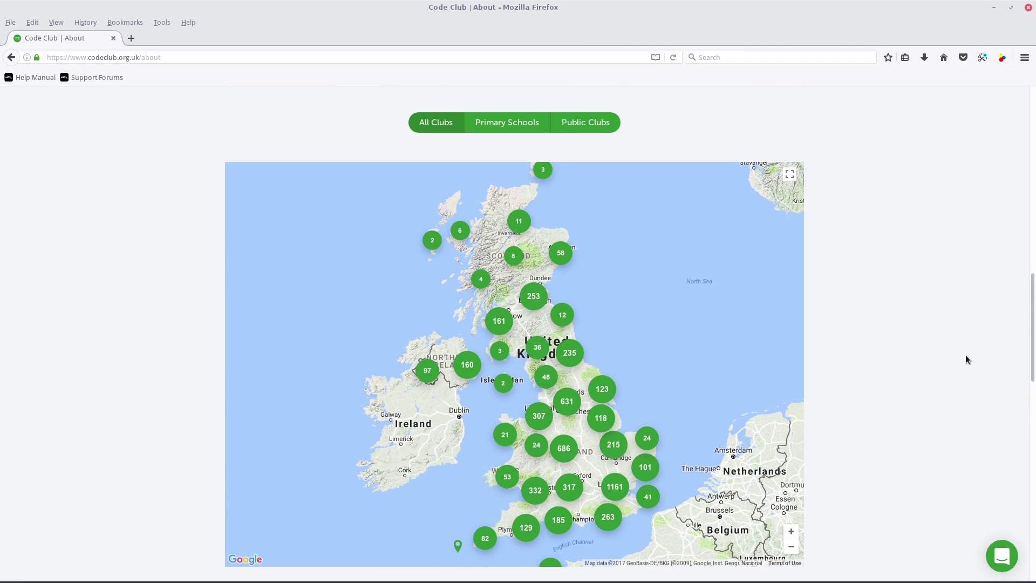
pyautogui.scroll(5, 965, 354)
pyautogui.scroll(5, 966, 354)
pyautogui.scroll(5, 966, 355)
pyautogui.scroll(3, 966, 354)
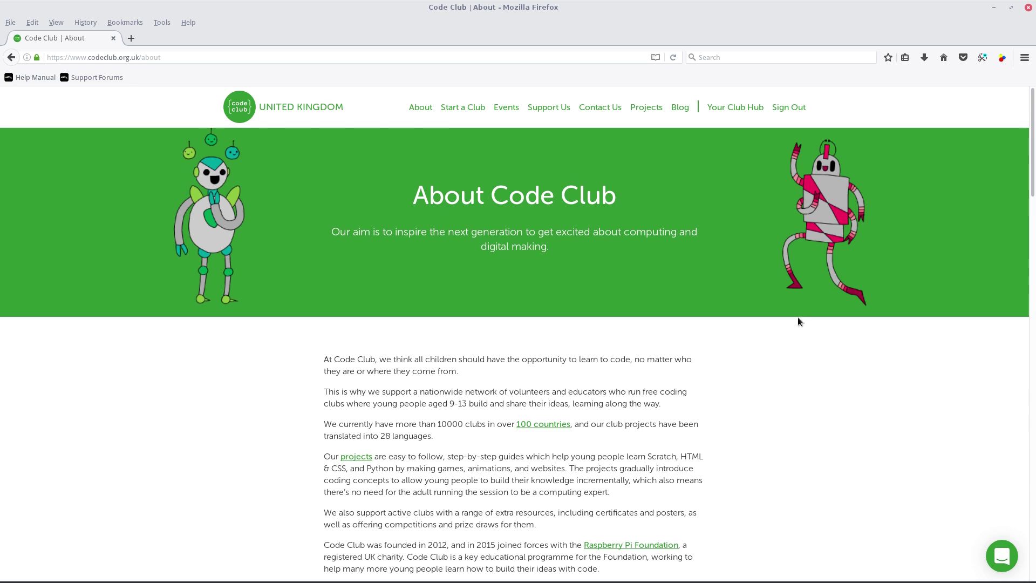
# Open the Events page listing upcoming UK meetups and volunteer training sessions
pyautogui.click(505, 108)
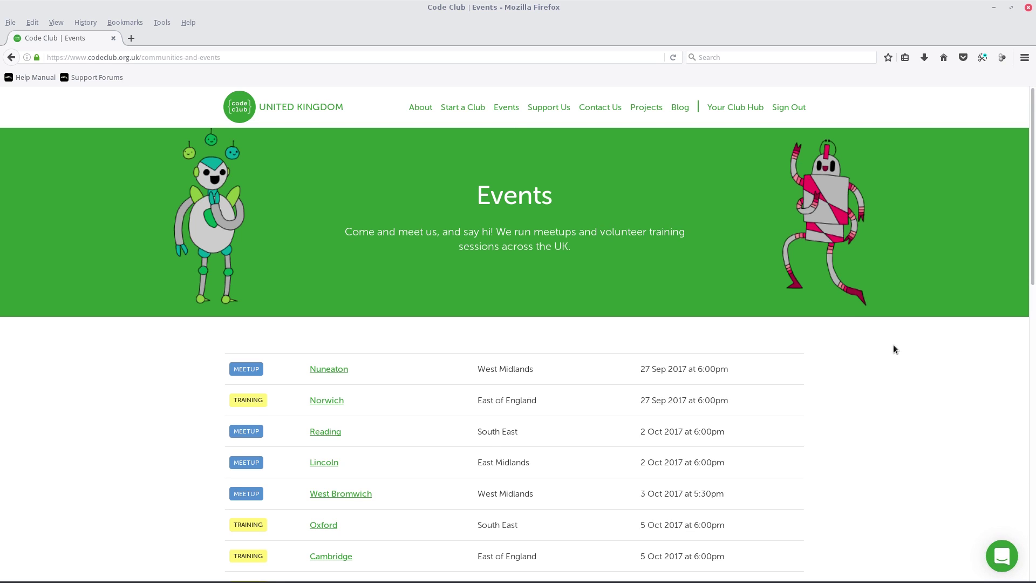
pyautogui.scroll(-2, 893, 344)
pyautogui.scroll(-3, 892, 344)
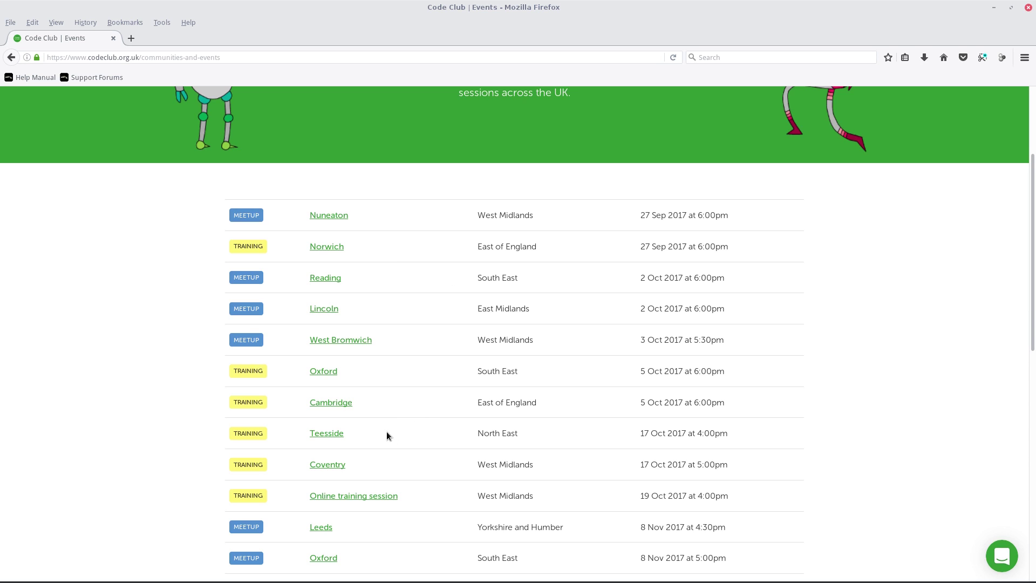
pyautogui.scroll(-1, 445, 441)
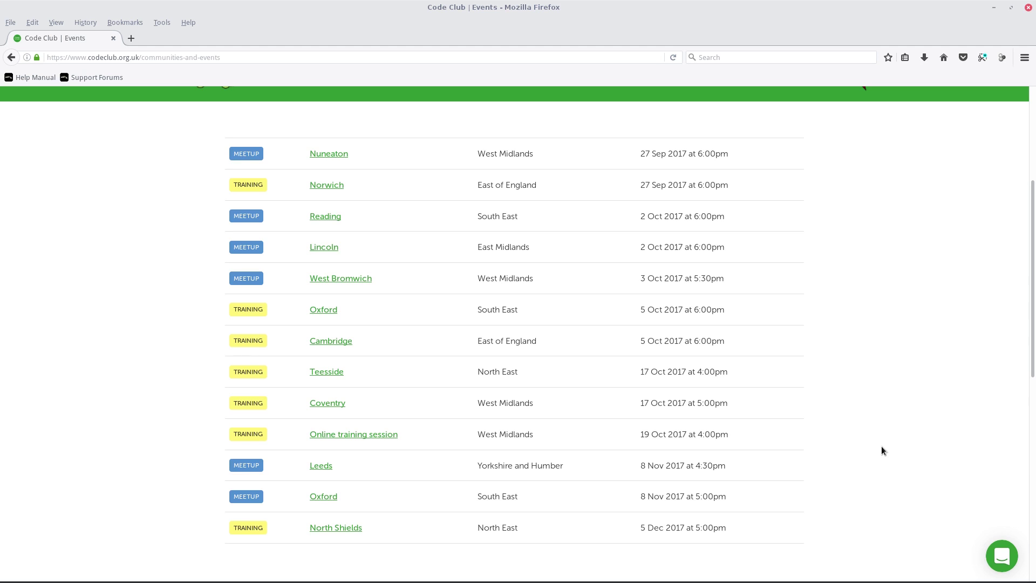
pyautogui.scroll(5, 881, 446)
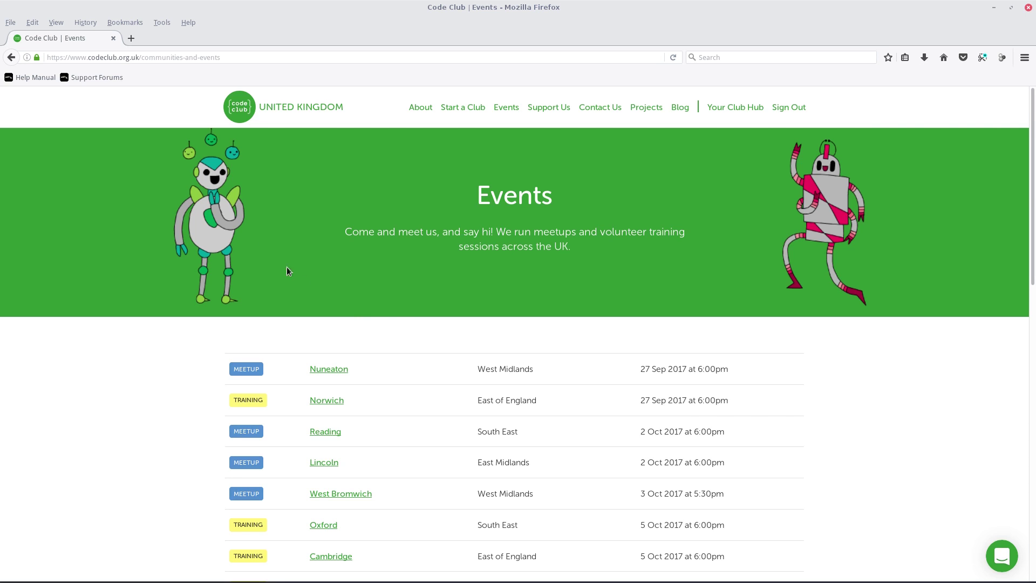
# Return to the Code Club home page, then close the Firefox window
pyautogui.click(301, 107)
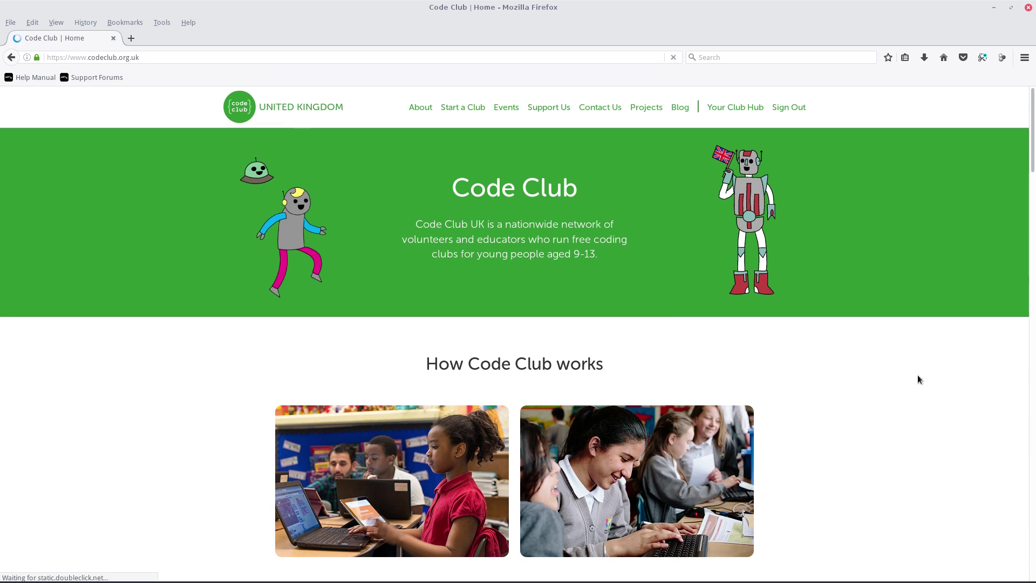
pyautogui.scroll(-2, 955, 405)
pyautogui.scroll(2, 928, 394)
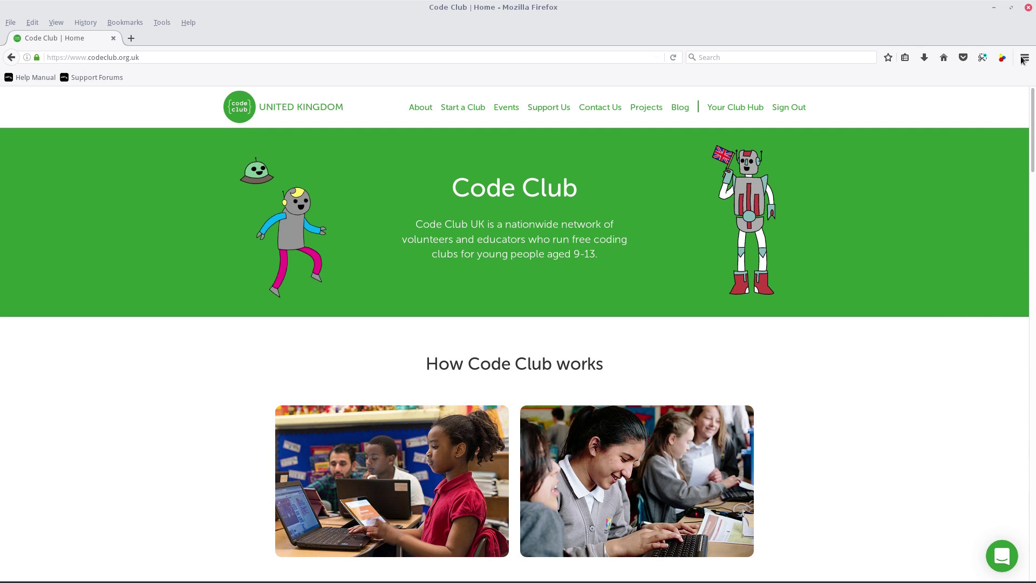
pyautogui.click(1028, 7)
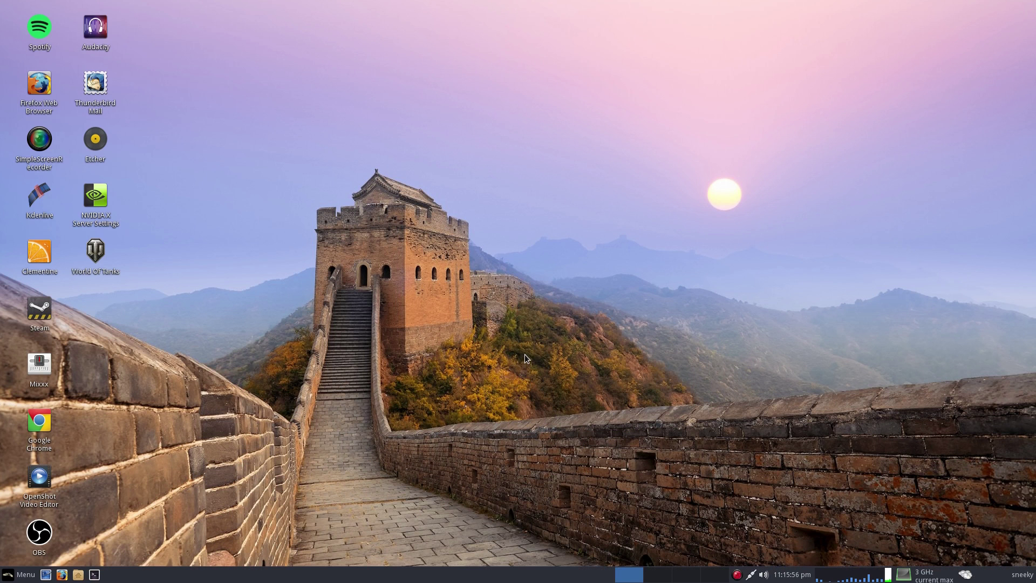